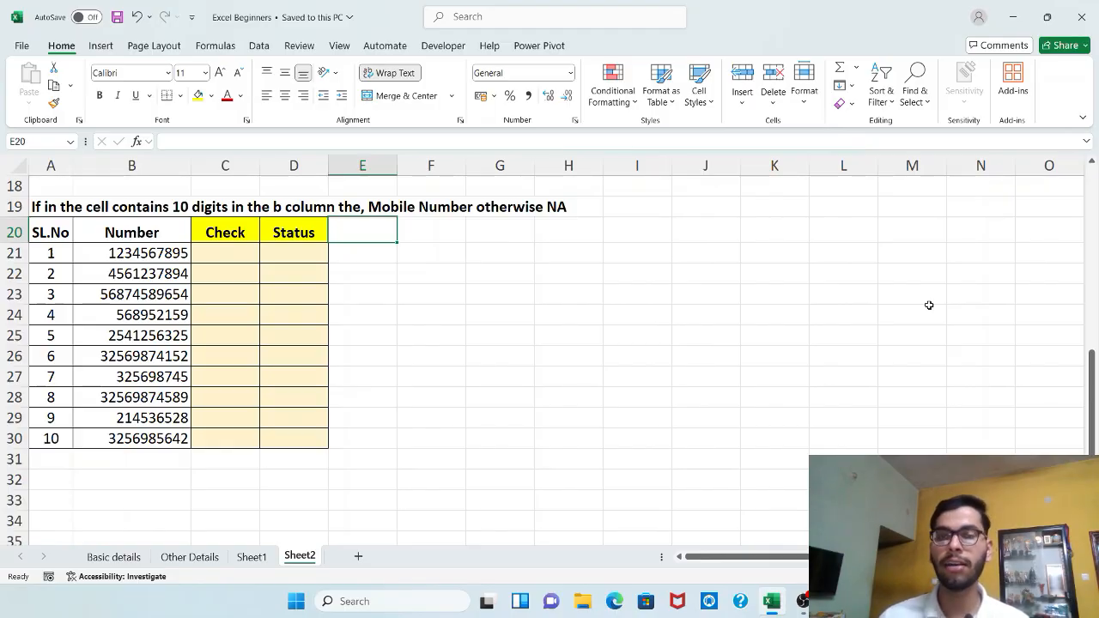
Step: Enter a LEN formula in C21 that counts the characters of the number in B21
key(Left)
key(Down)
key(Left)
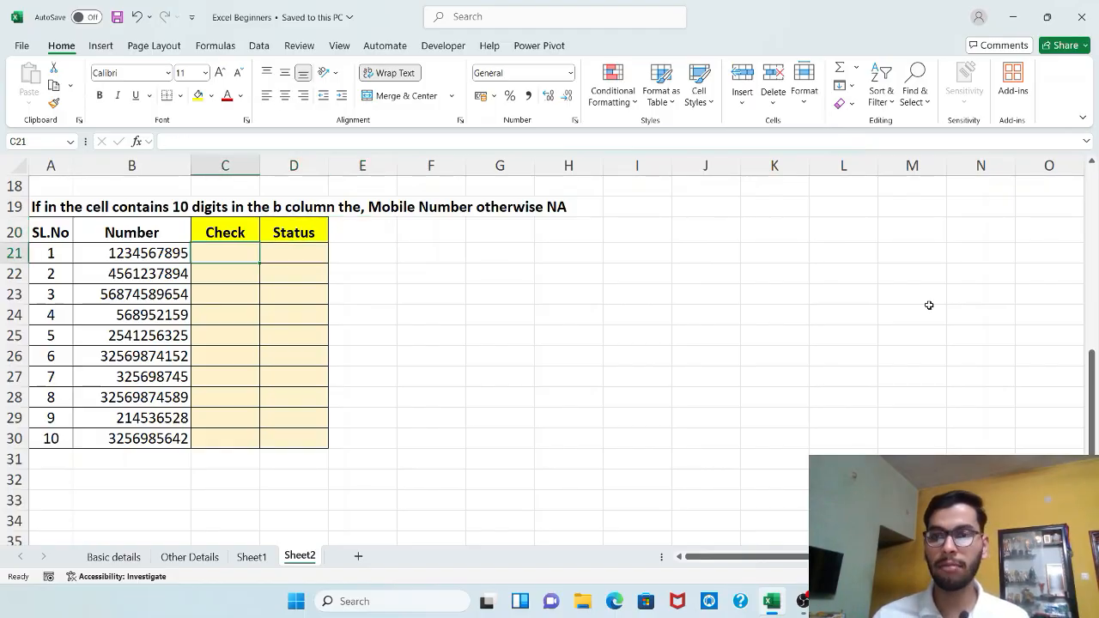
text(=l)
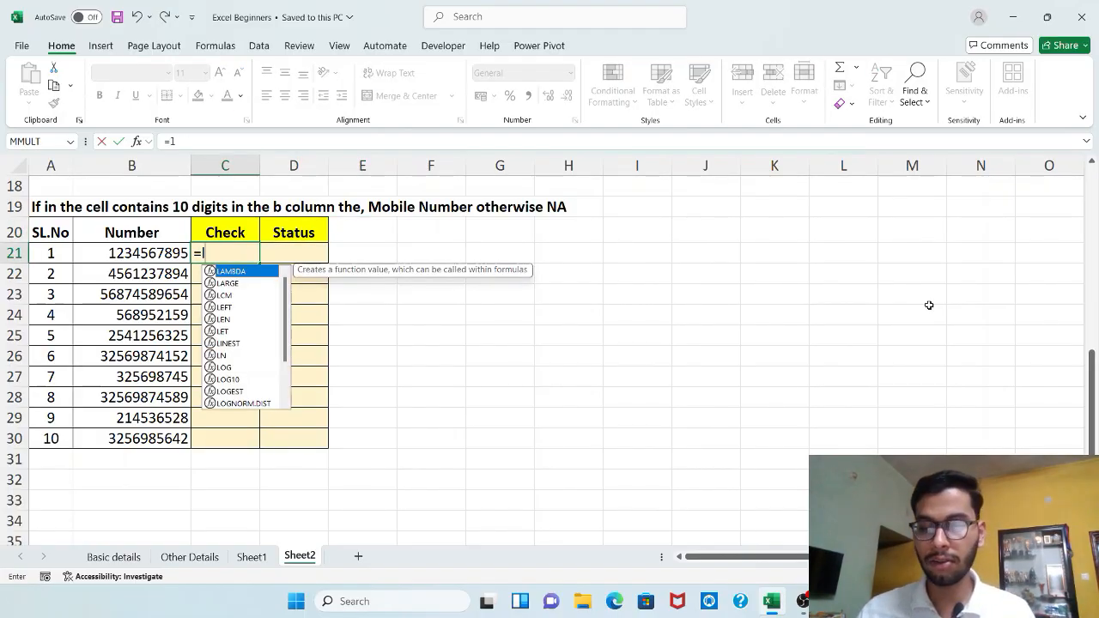
text(en)
key(Tab)
key(Left)
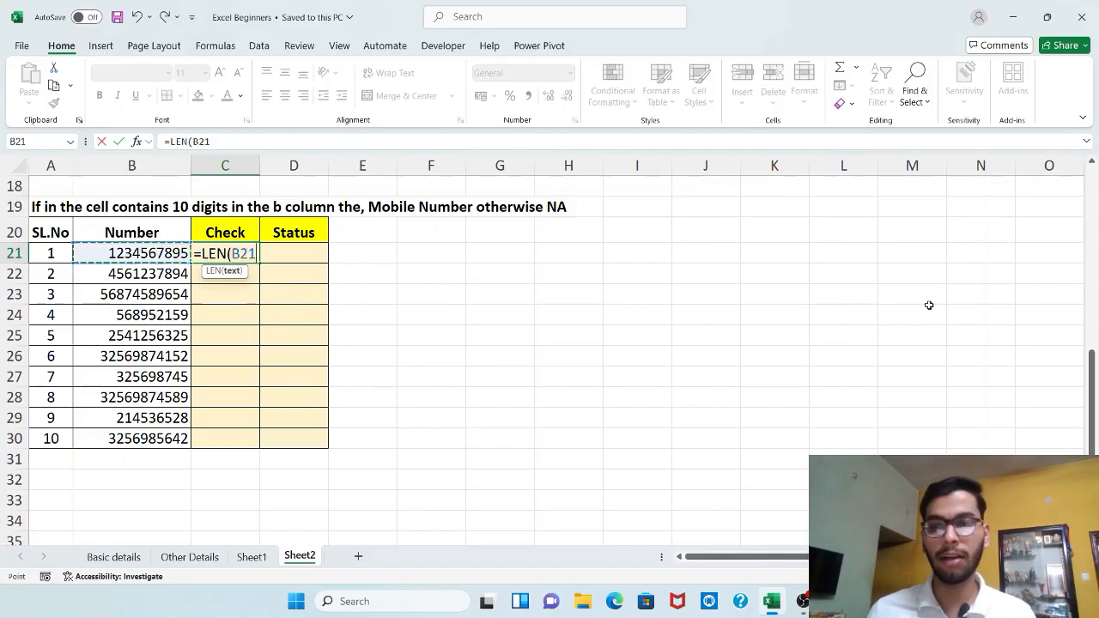
key(Return)
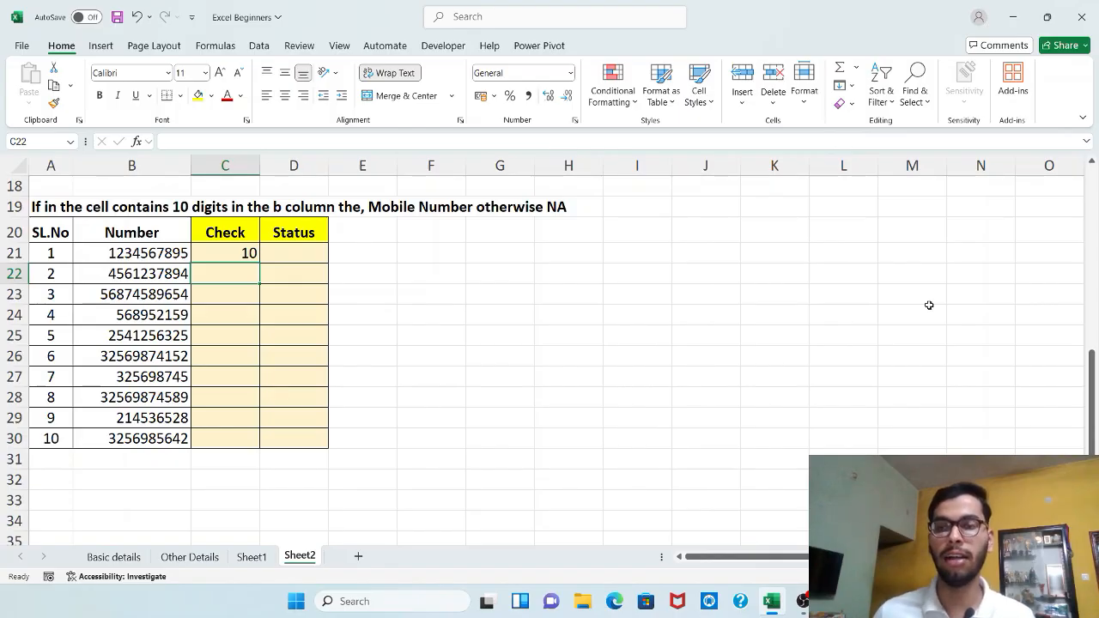
Step: Fill the LEN formula down the Check column from C21 to C30
key(Up)
key(shift+Down)
key(shift+Down)
key(shift+Down)
key(shift+Down)
key(shift+Down)
key(shift+Down)
key(shift+Down)
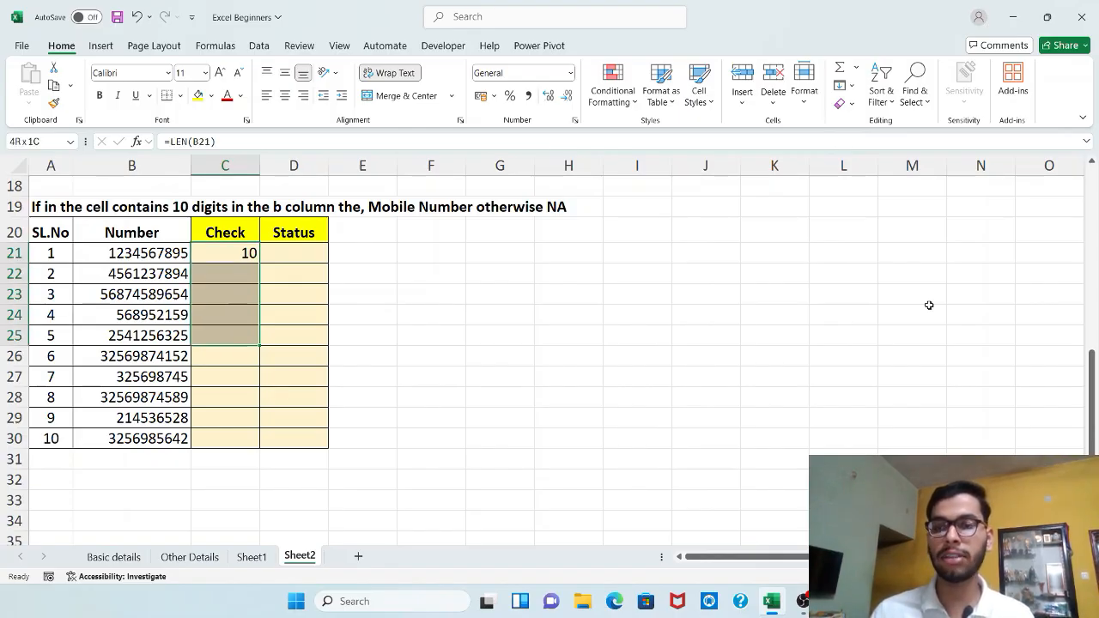
key(shift+Down)
key(shift+Down)
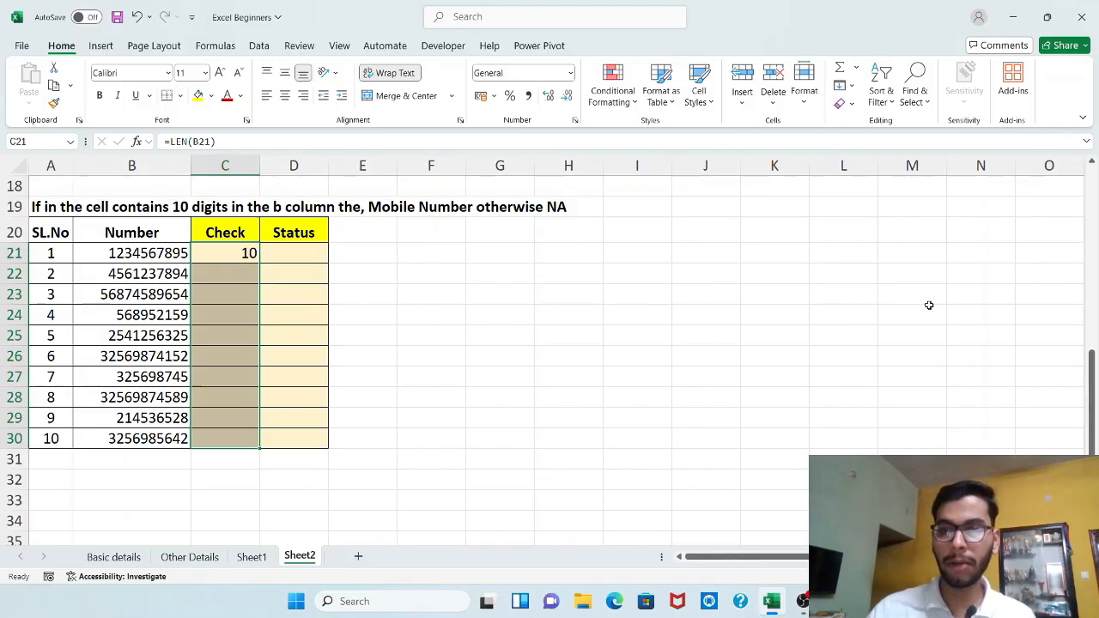
key(ctrl+d)
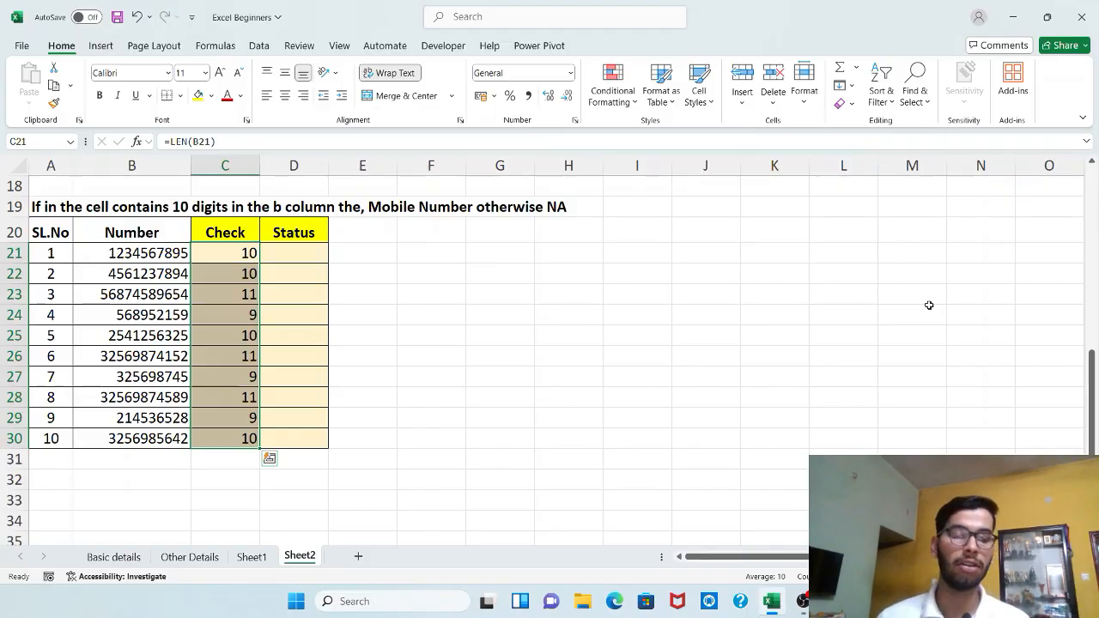
Step: Enter =IF(C21=10,"Mobile Number","NA") in D21 to label the first number's status
key(Escape)
key(Right)
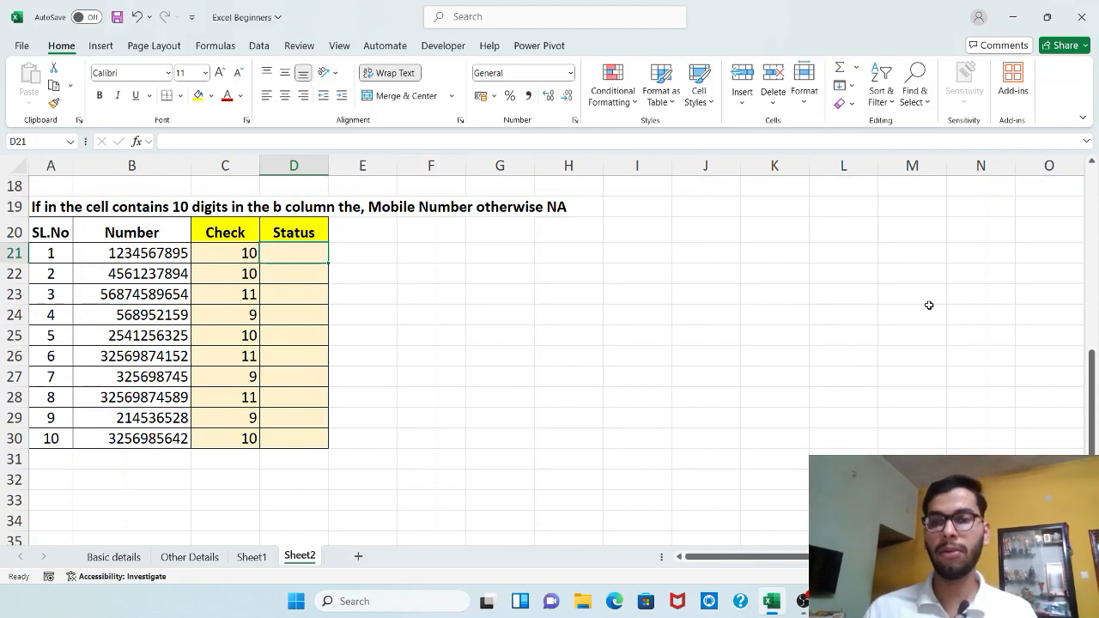
text(=if)
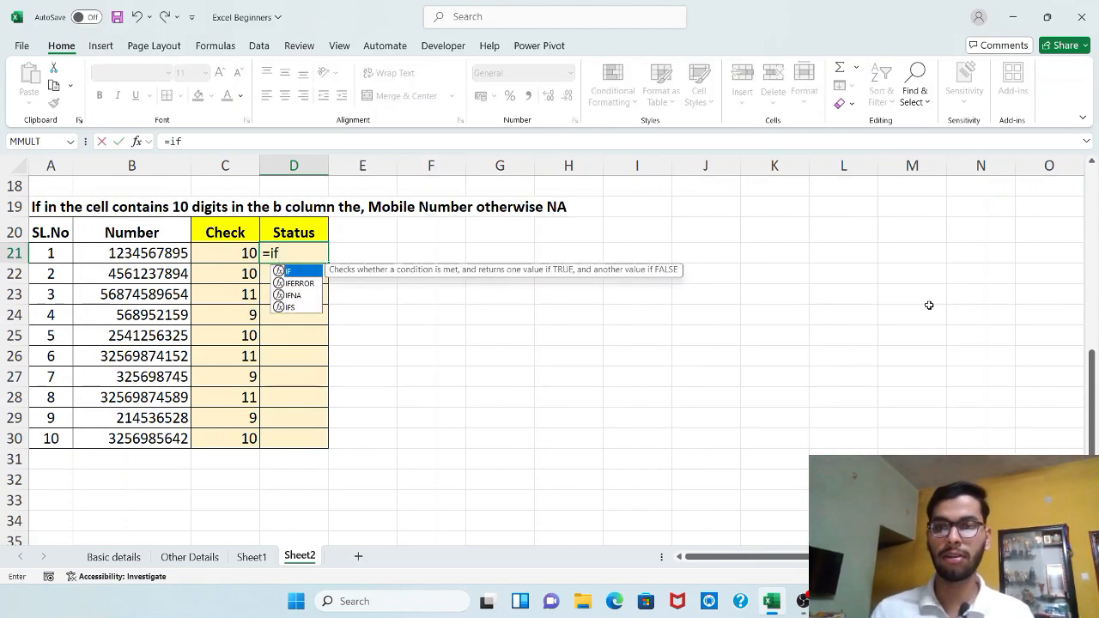
key(Tab)
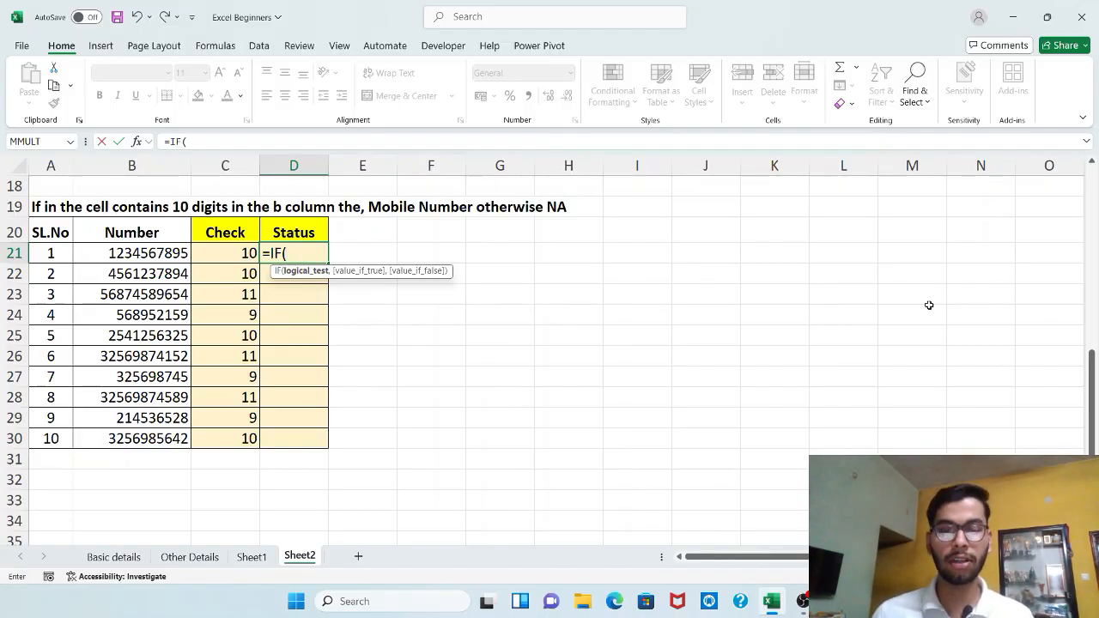
key(Left)
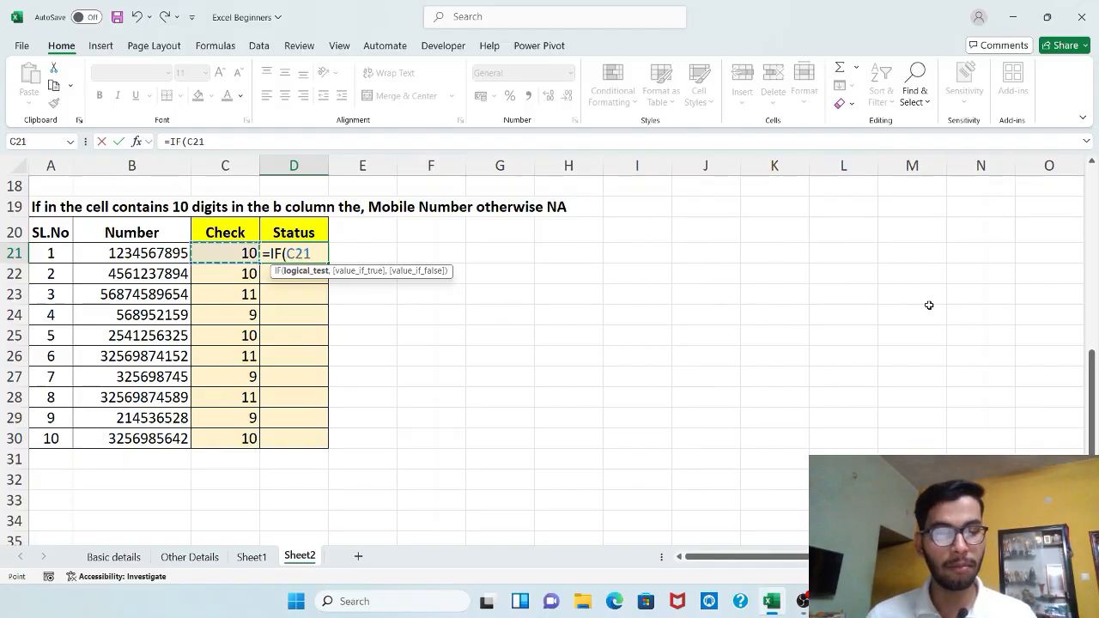
text(=)
text(10)
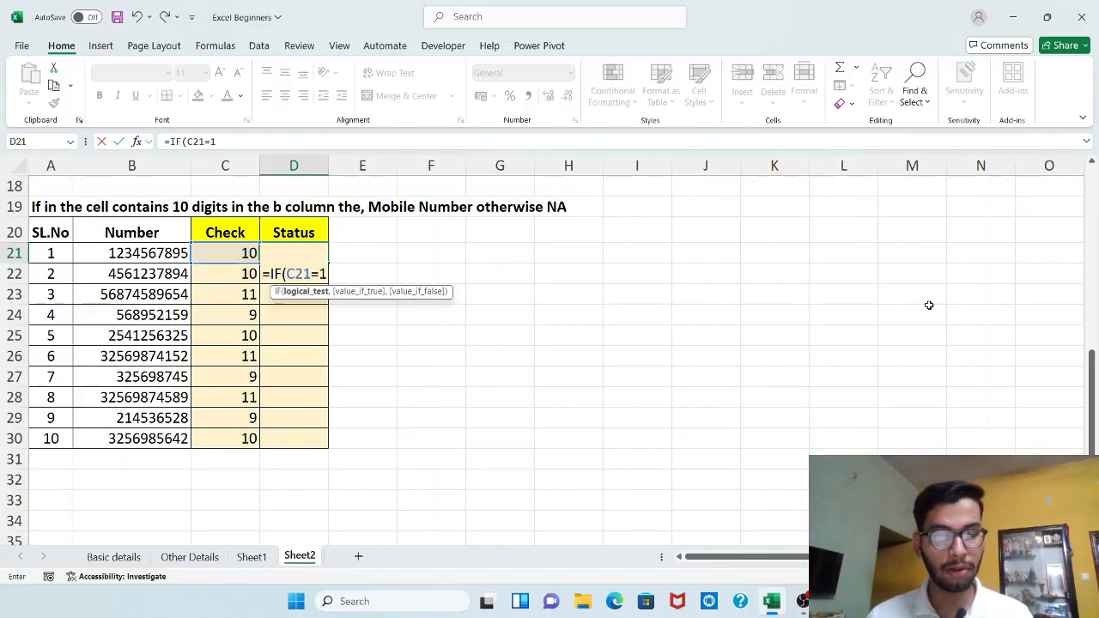
text(,)
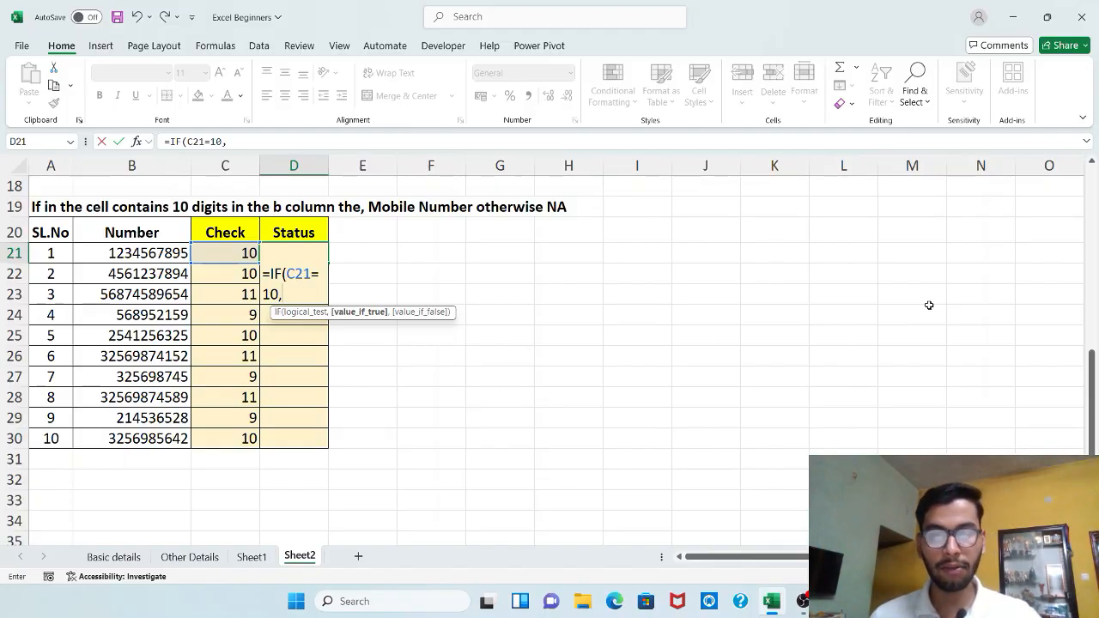
text(")
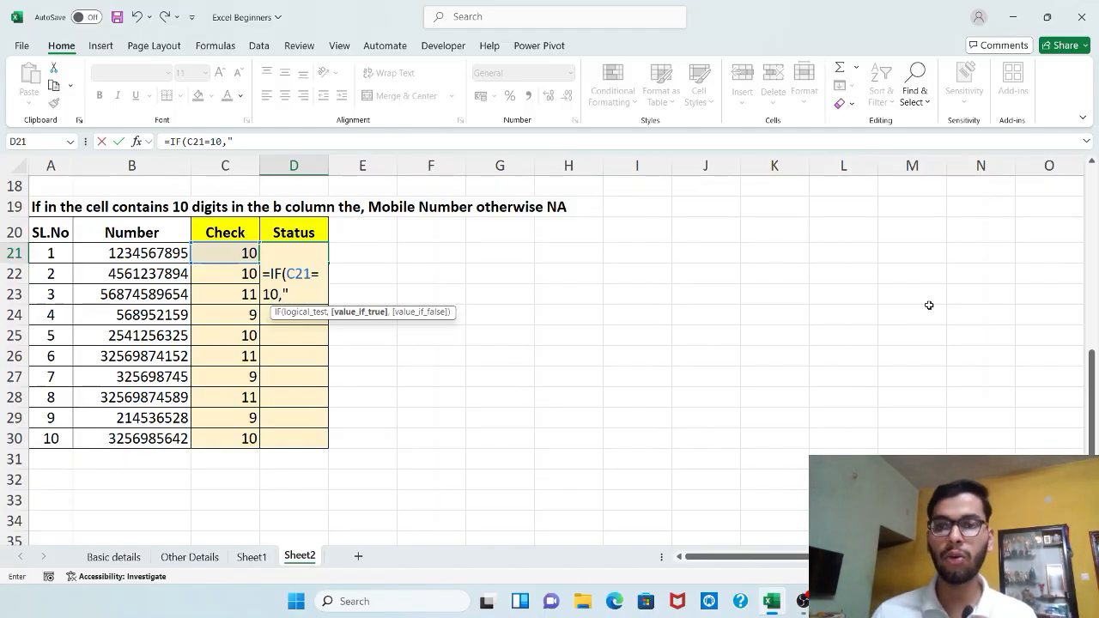
text(Mo)
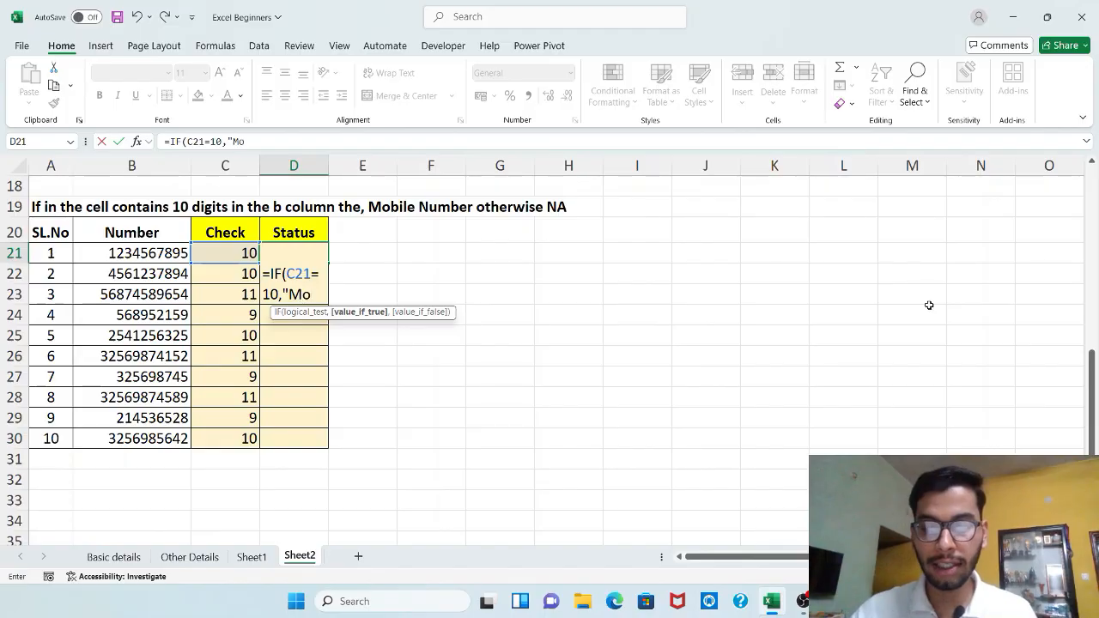
text(bile Number)
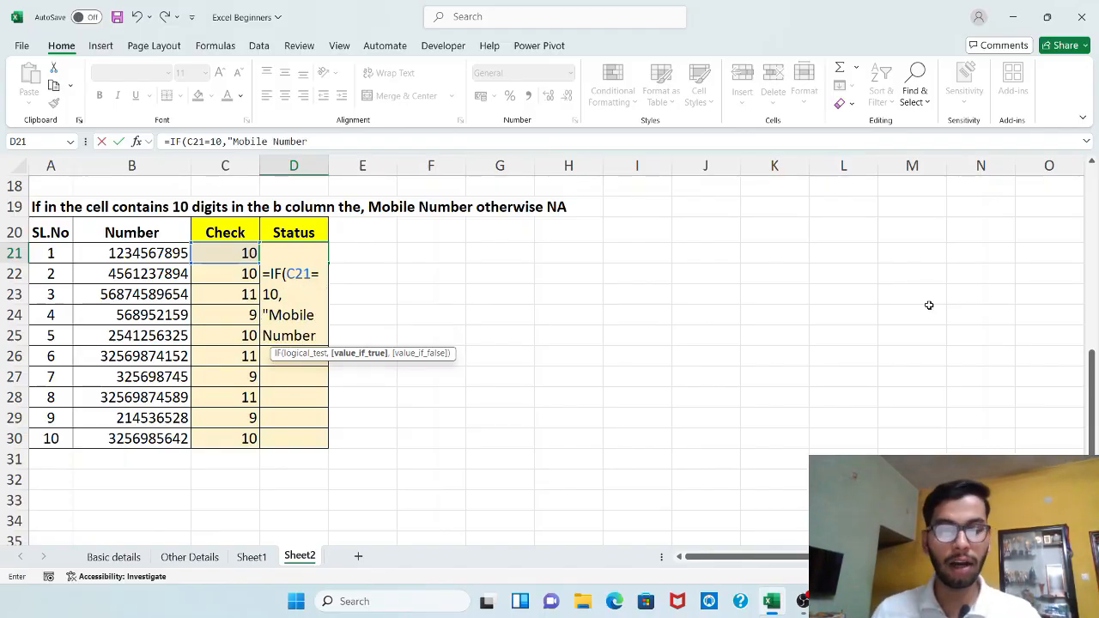
text(")
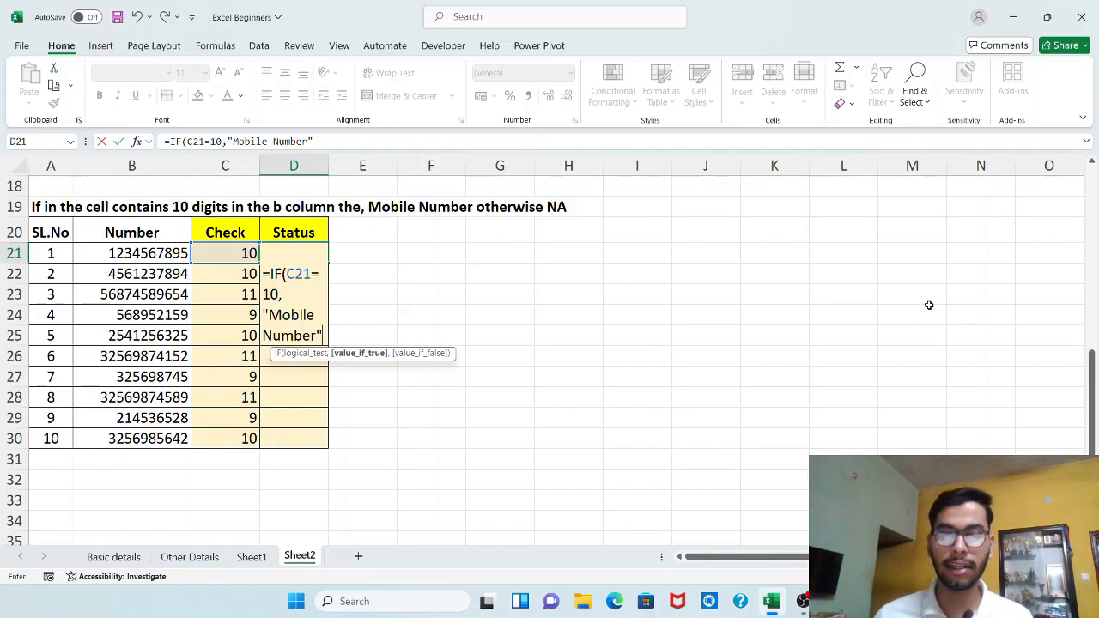
text(,)
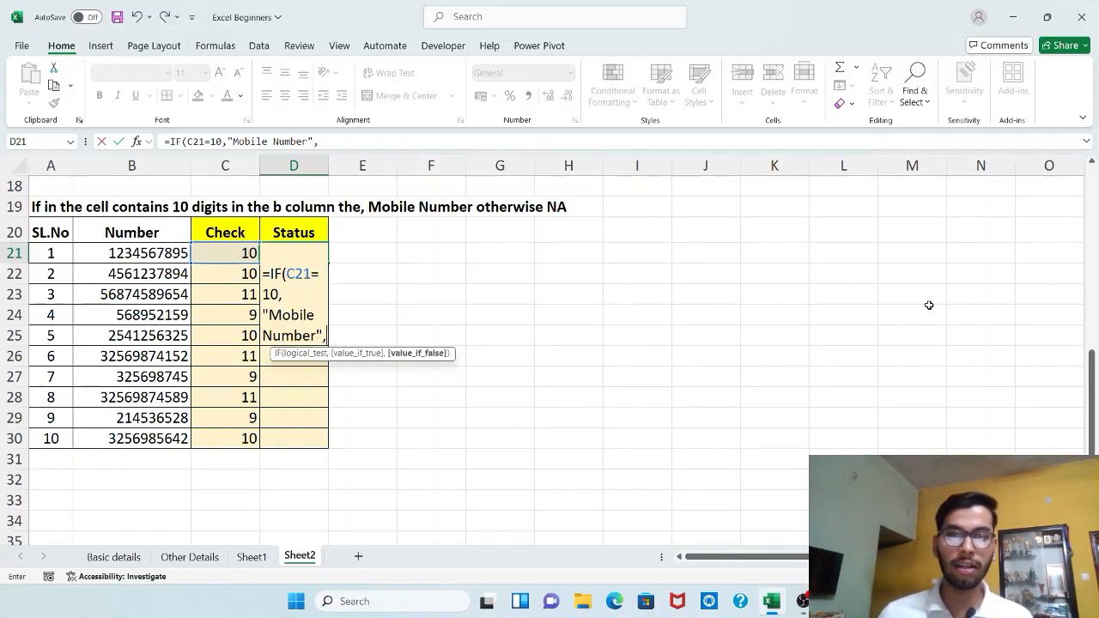
text("AN)
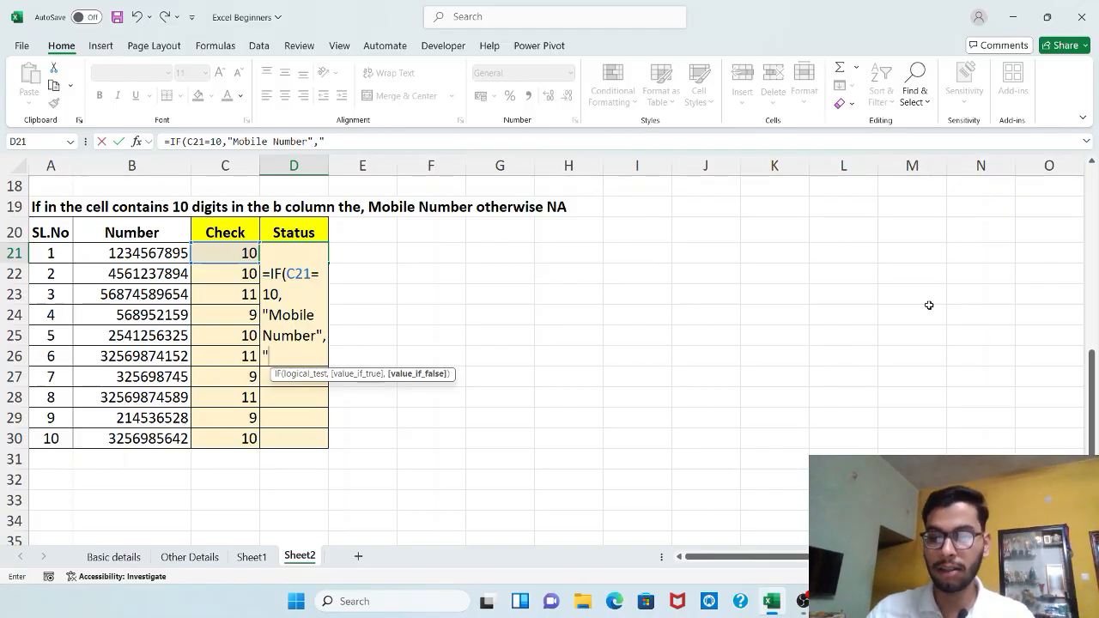
key(BackSpace)
key(BackSpace)
text(NA)
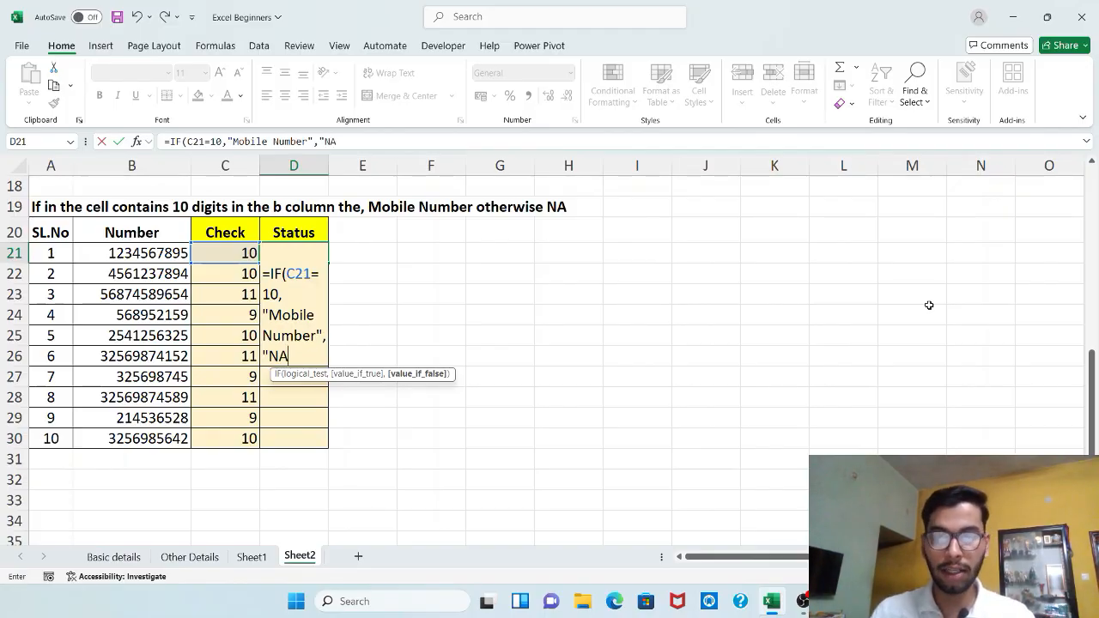
text("))
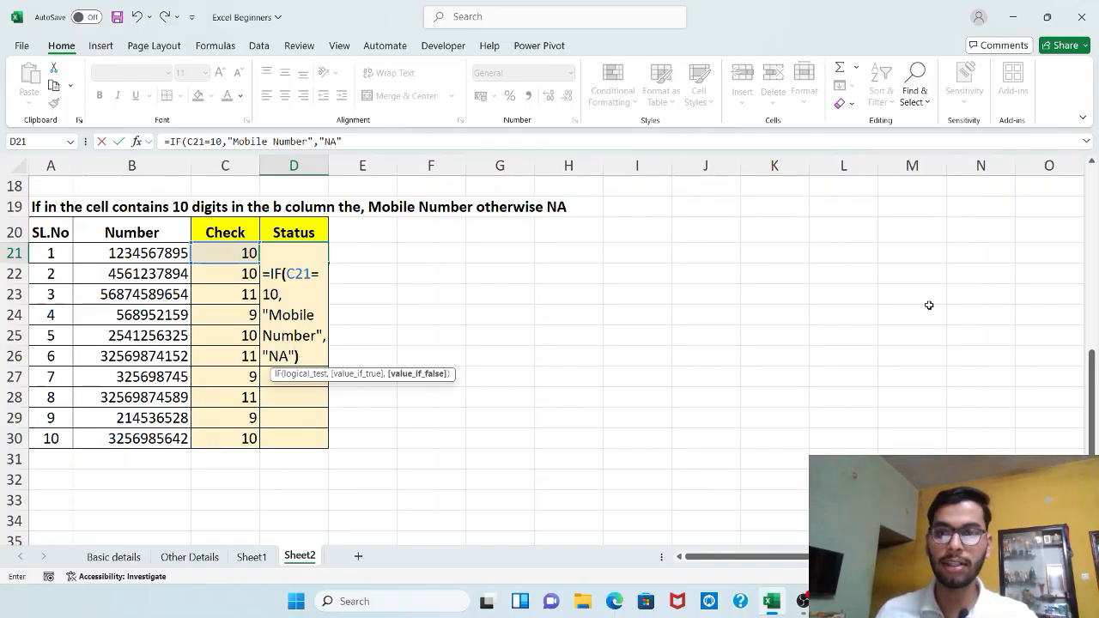
key(Return)
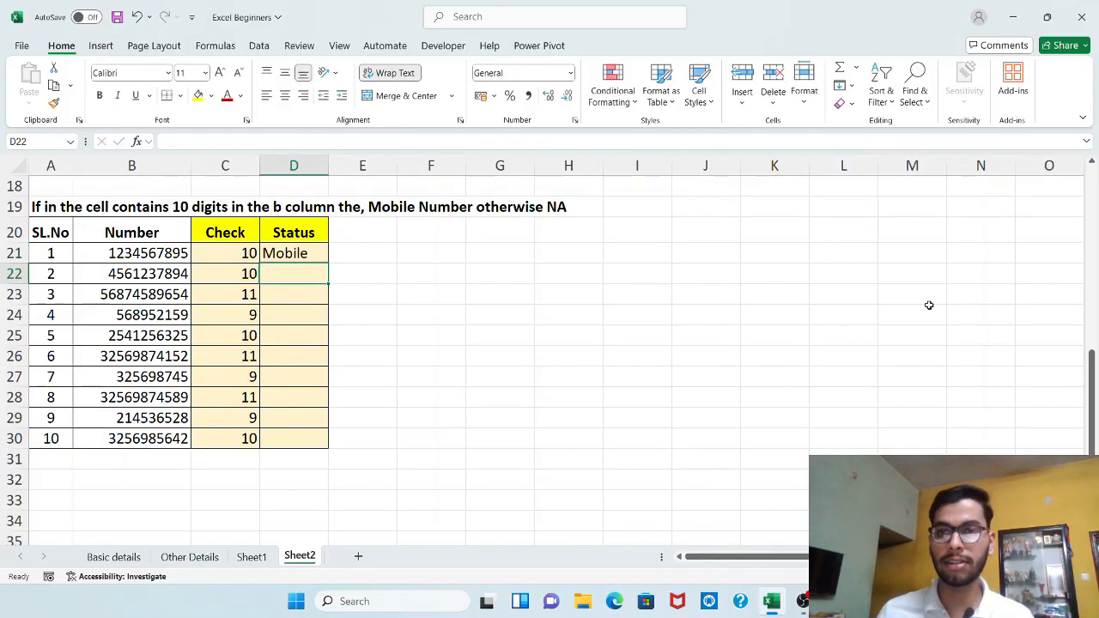
Step: Autofit the Status column's width and fill the IF formula down to D30
key(Up)
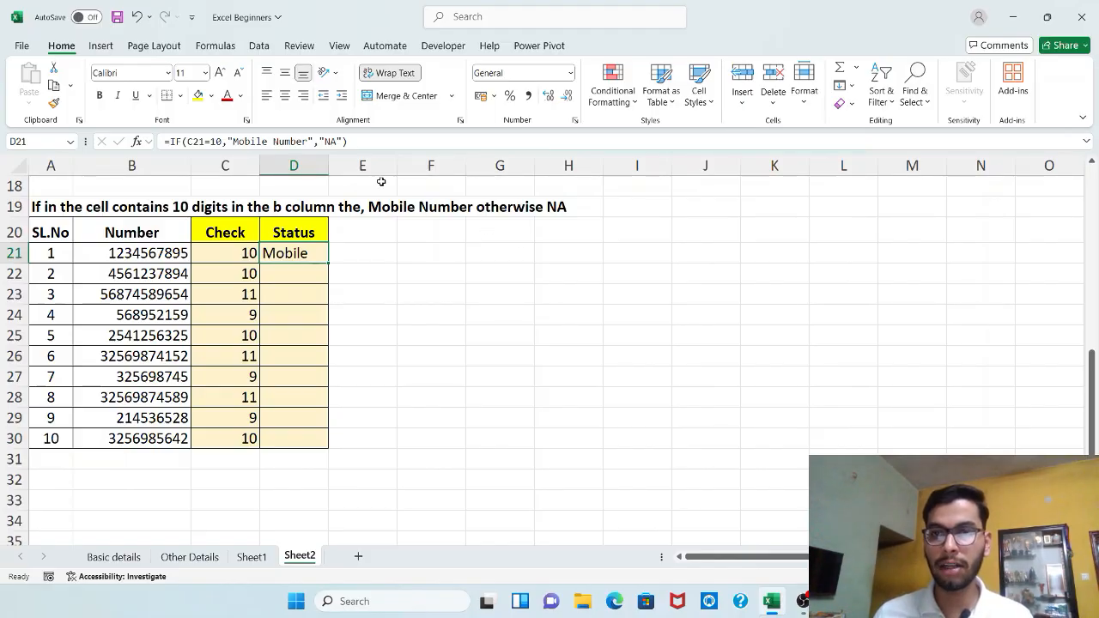
double_click(328, 166)
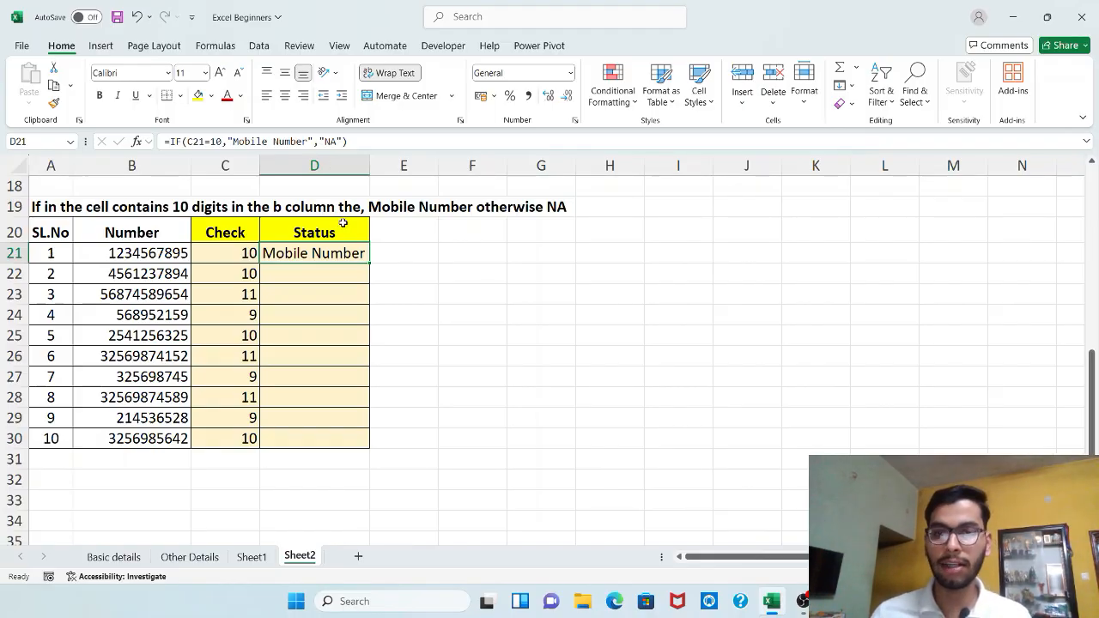
double_click(370, 264)
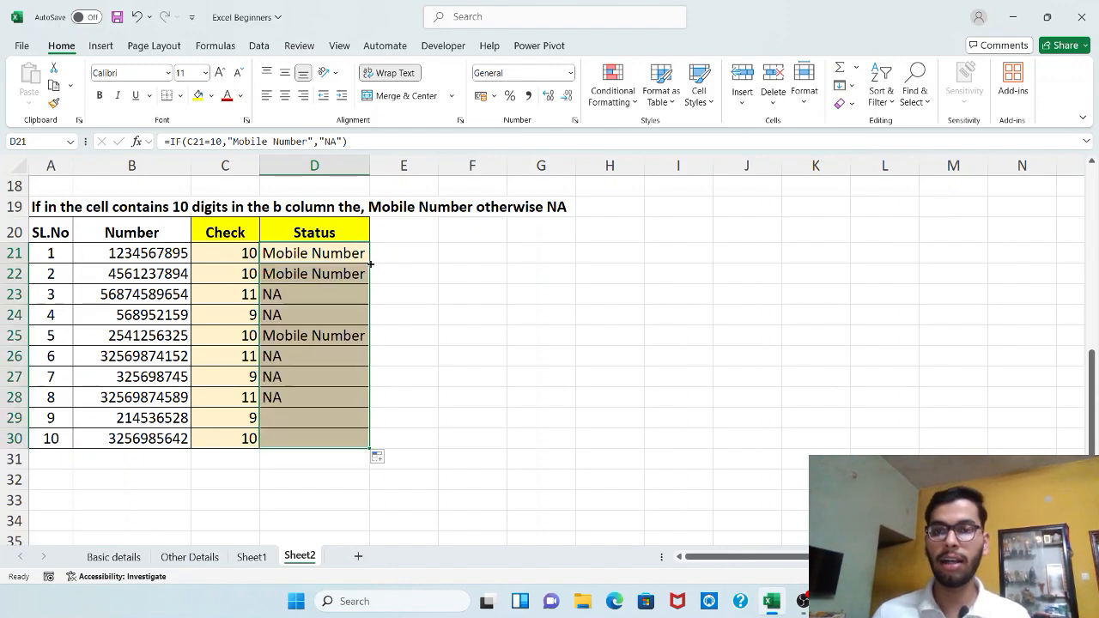
Step: Begin an IF formula in cell E21 to combine both checks in one column
click(423, 245)
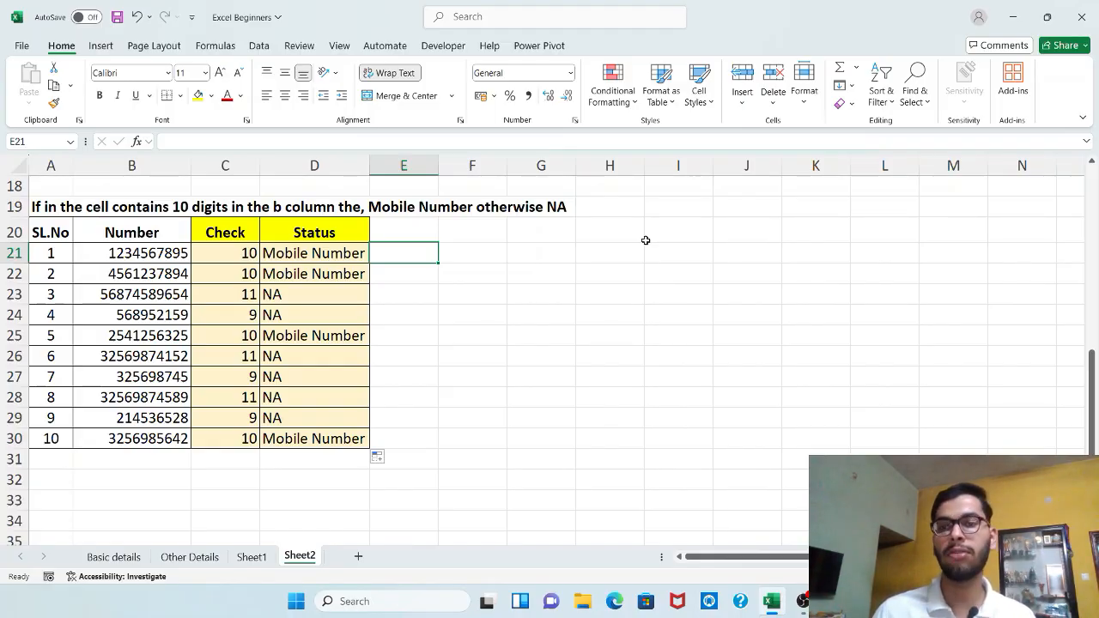
key(Up)
key(Down)
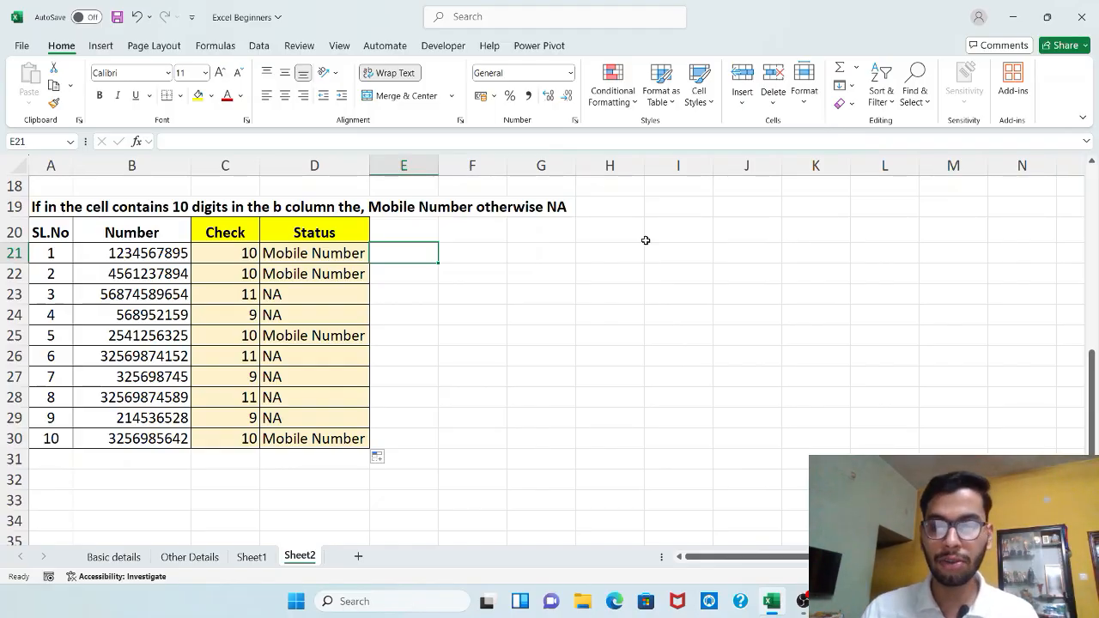
text(=if)
key(Tab)
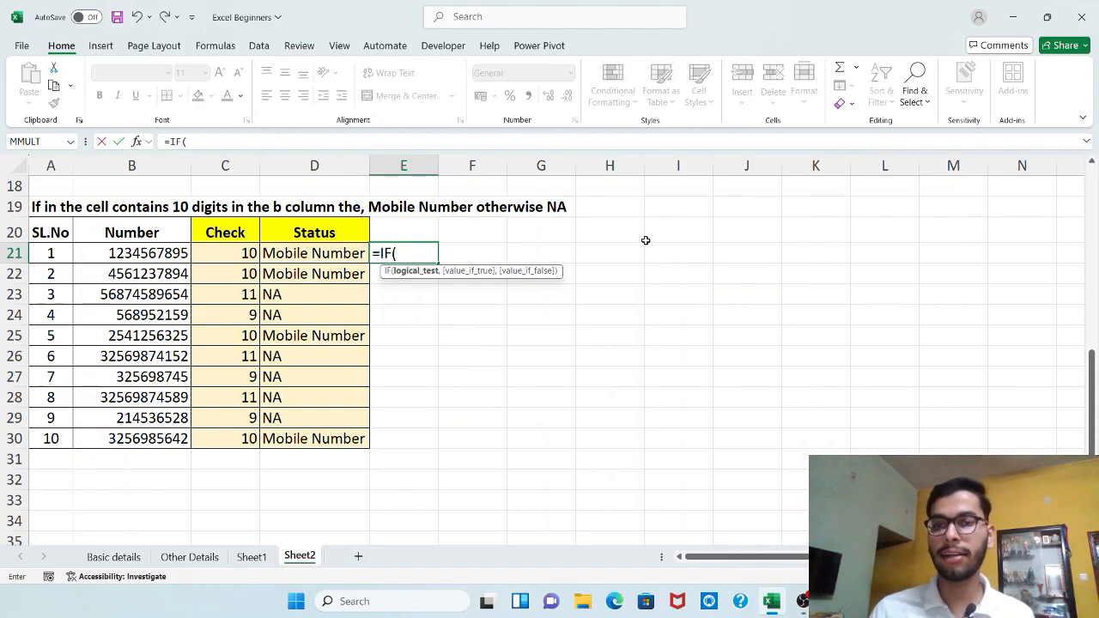
text(leg)
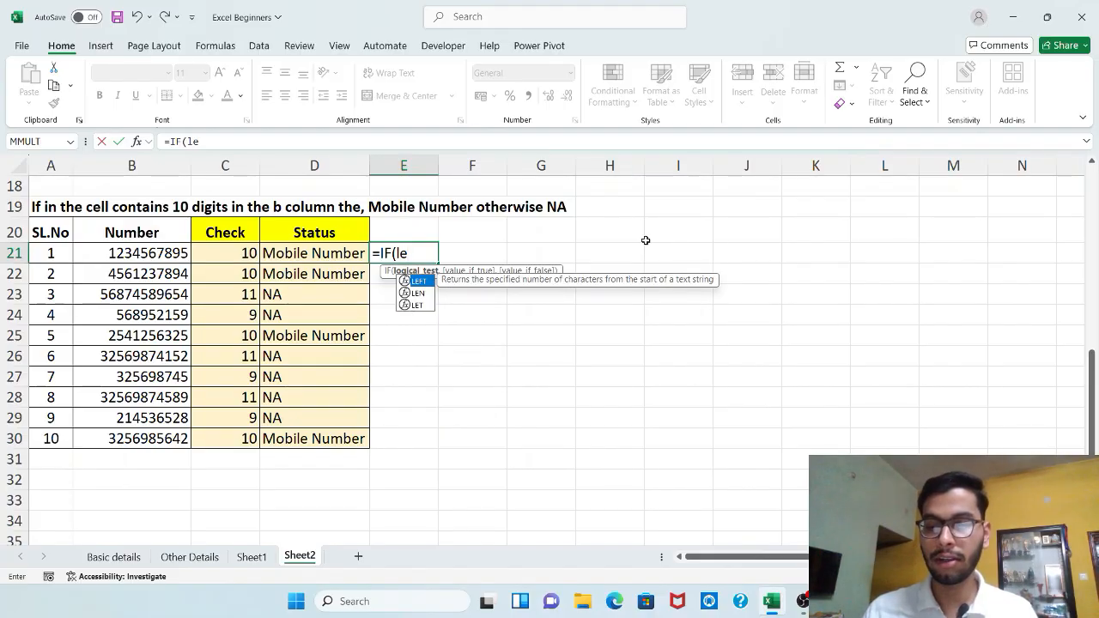
key(Return)
key(Return)
key(BackSpace)
key(BackSpace)
key(BackSpace)
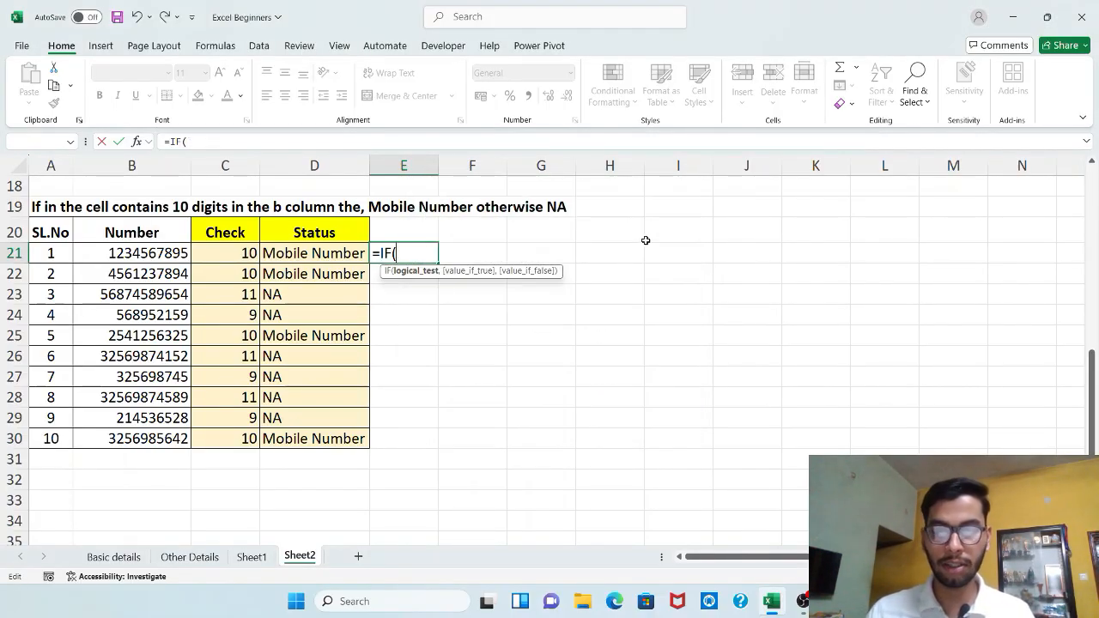
Step: Complete the formula =IF(LEN(B21)=10,"Mobile Number","NA") in E21, nesting LEN inside the IF test
text(len)
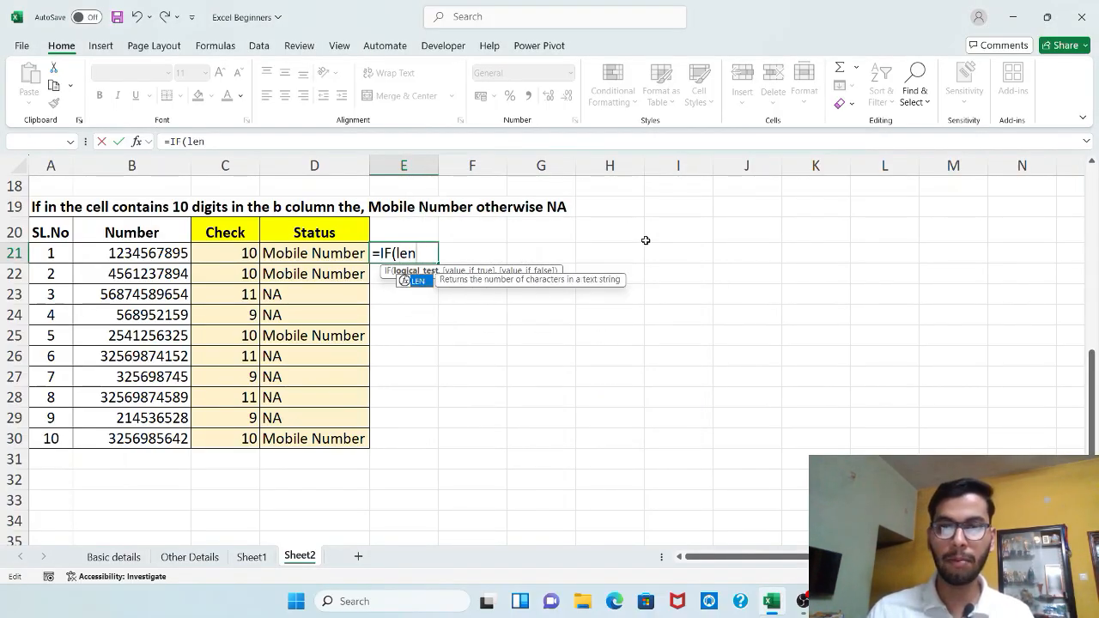
key(Tab)
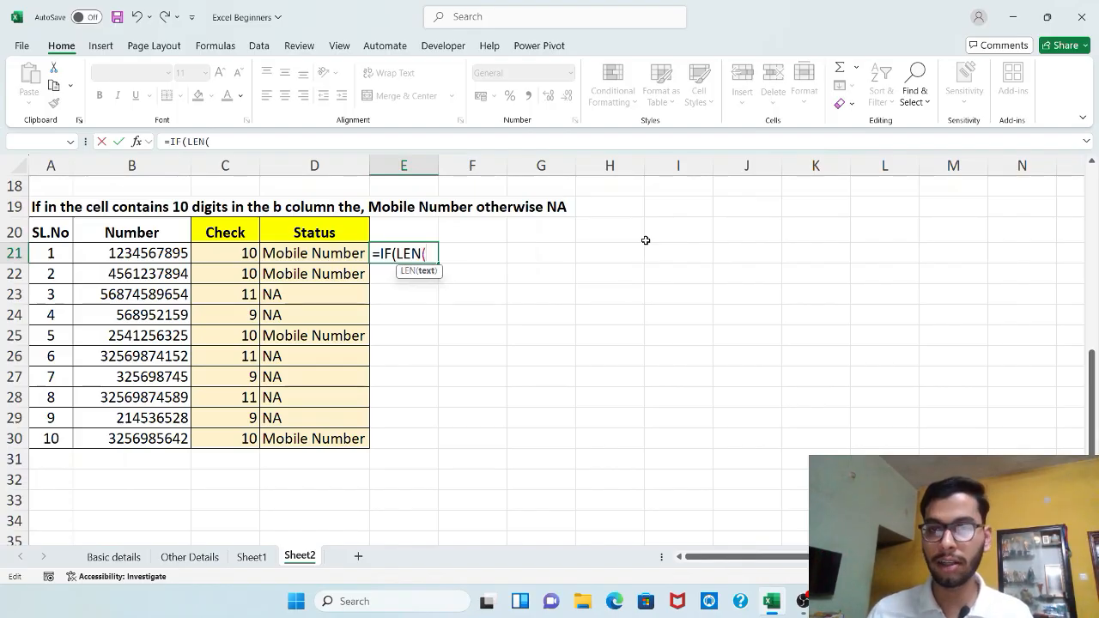
click(142, 248)
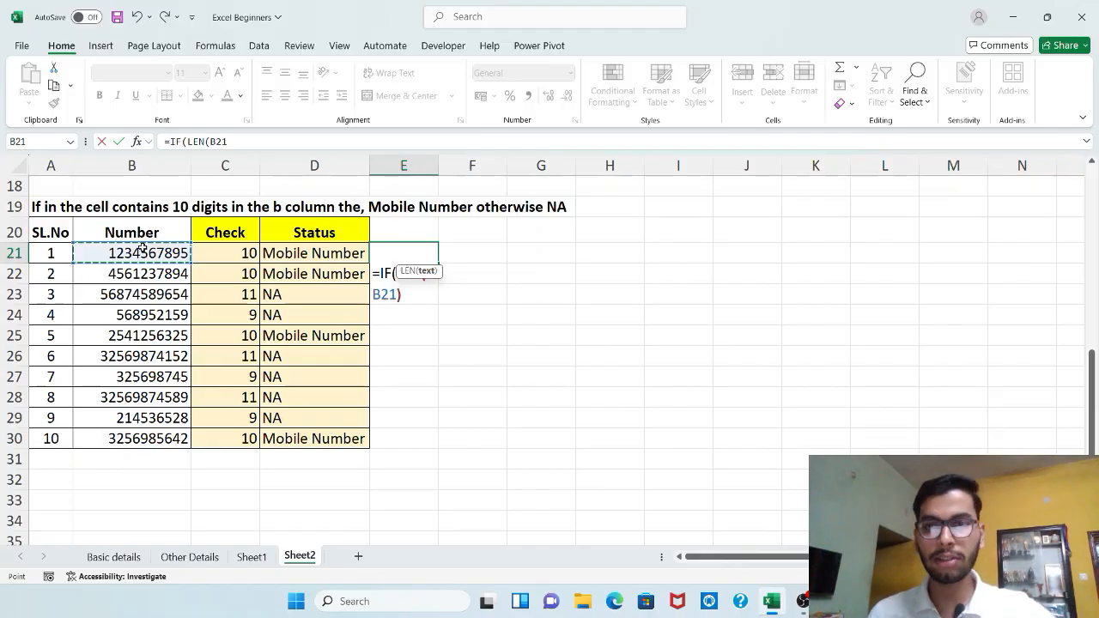
text())
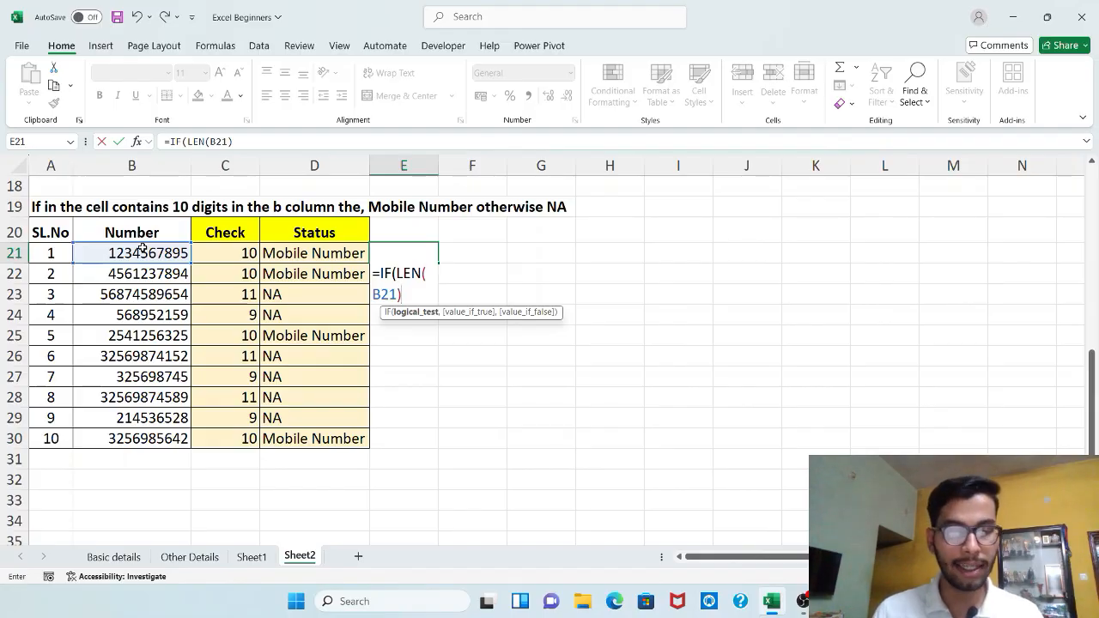
text(=10)
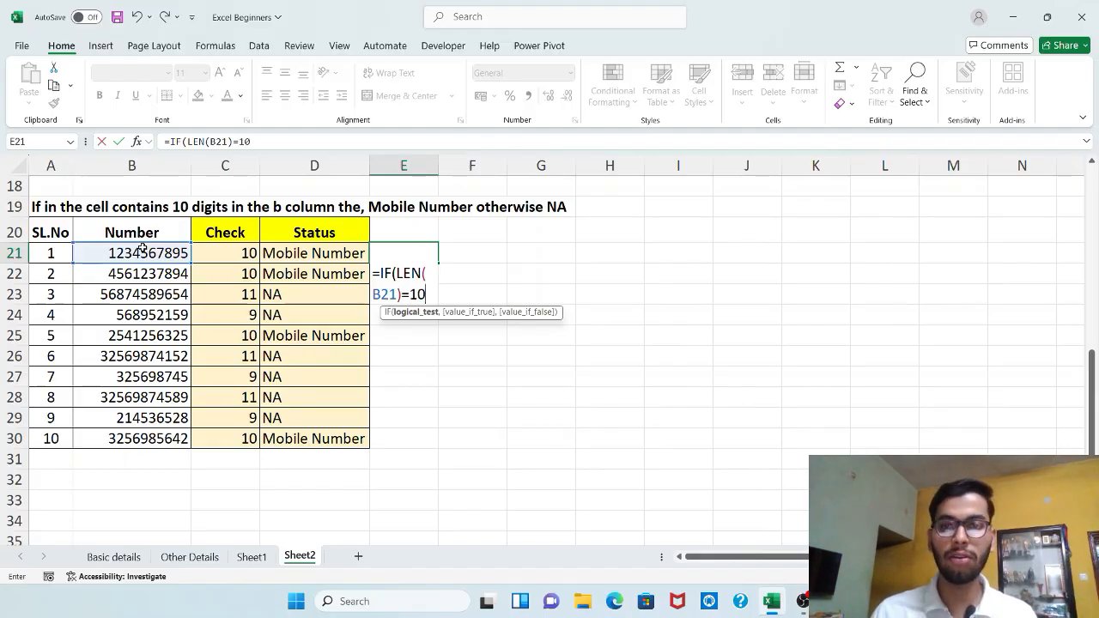
text(,)
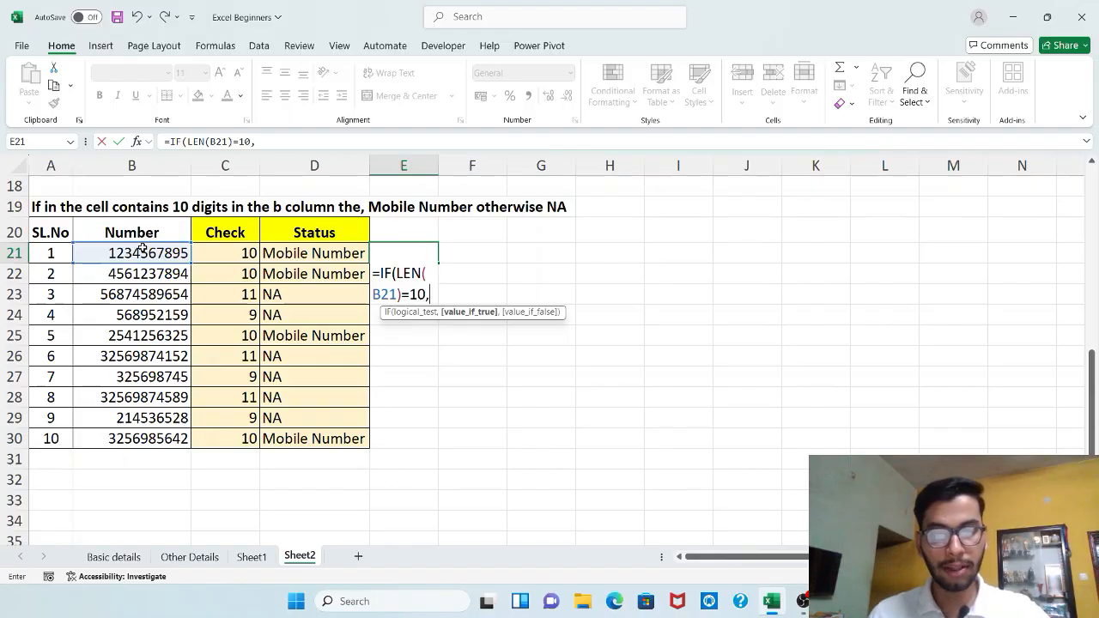
text("Mob)
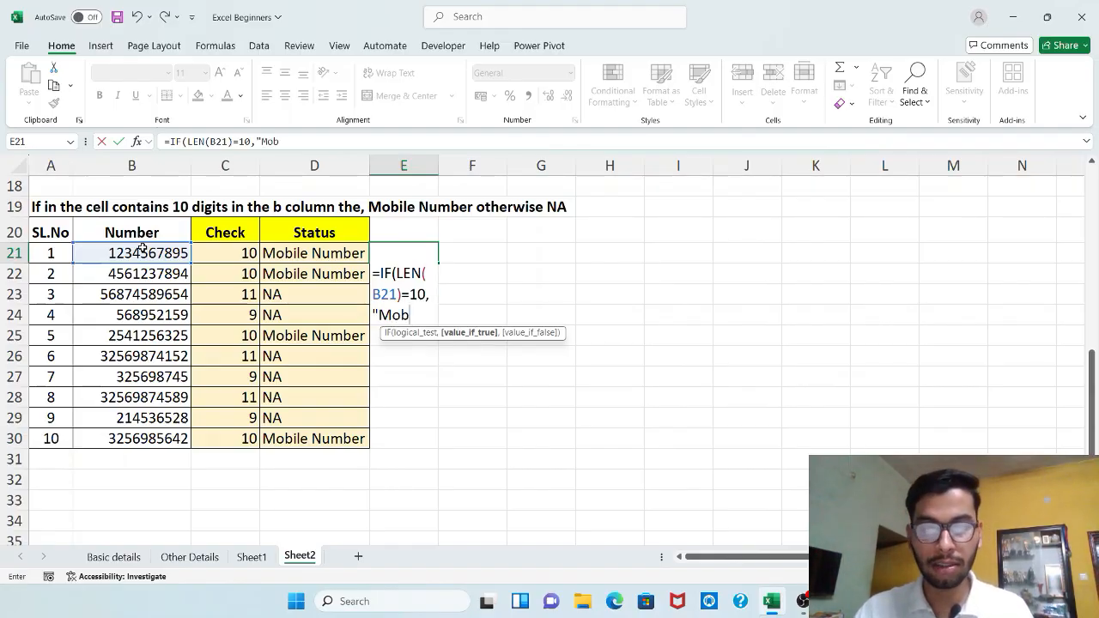
text(ile Number",)
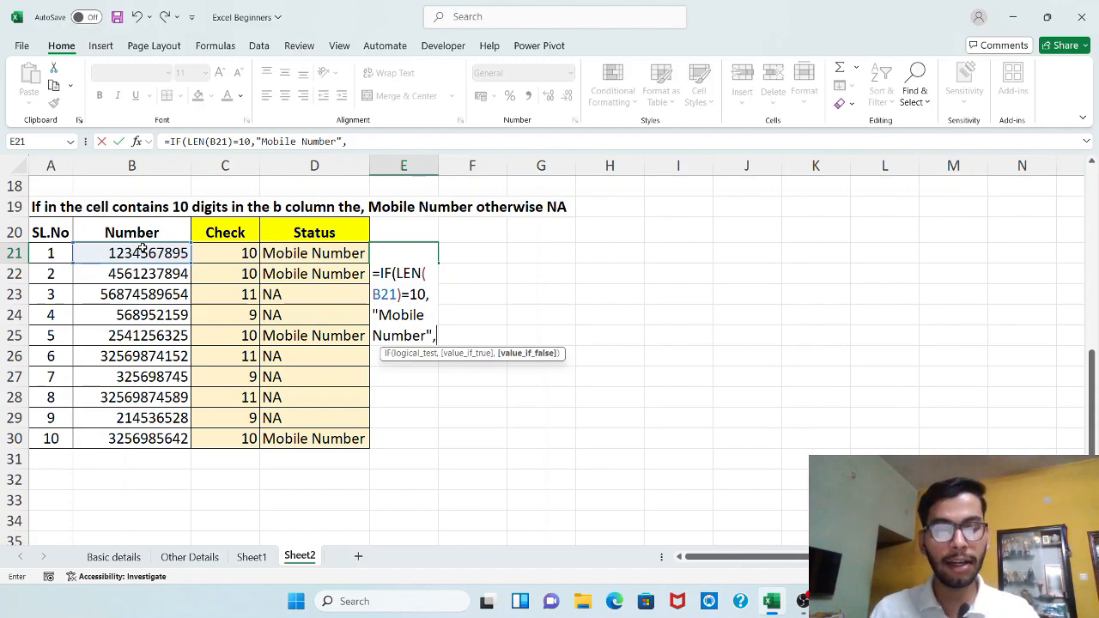
text("NA)
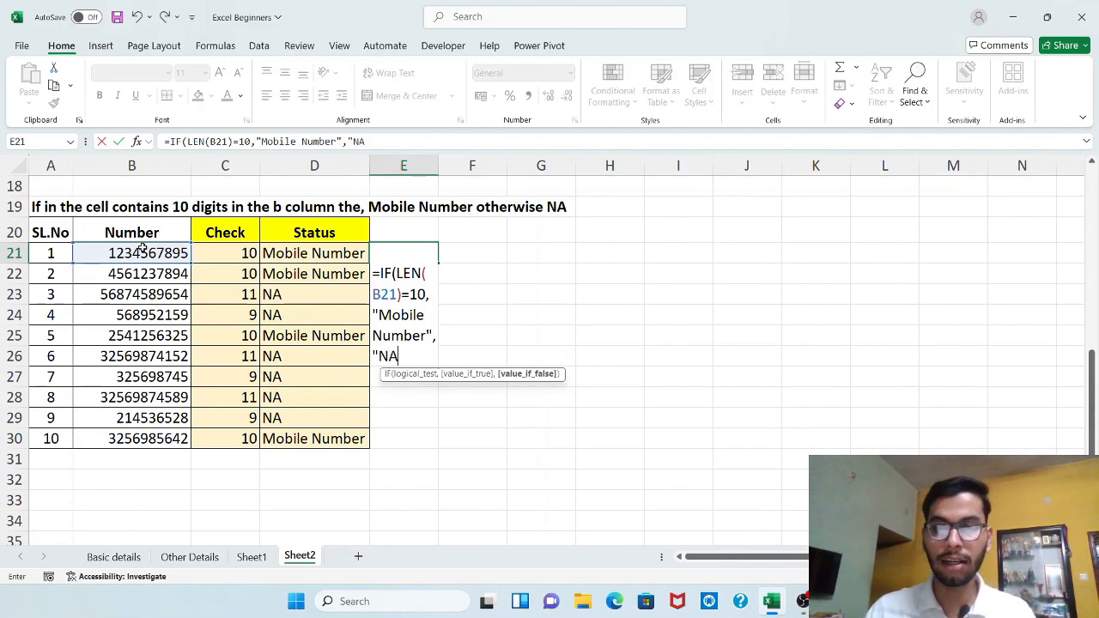
text("))
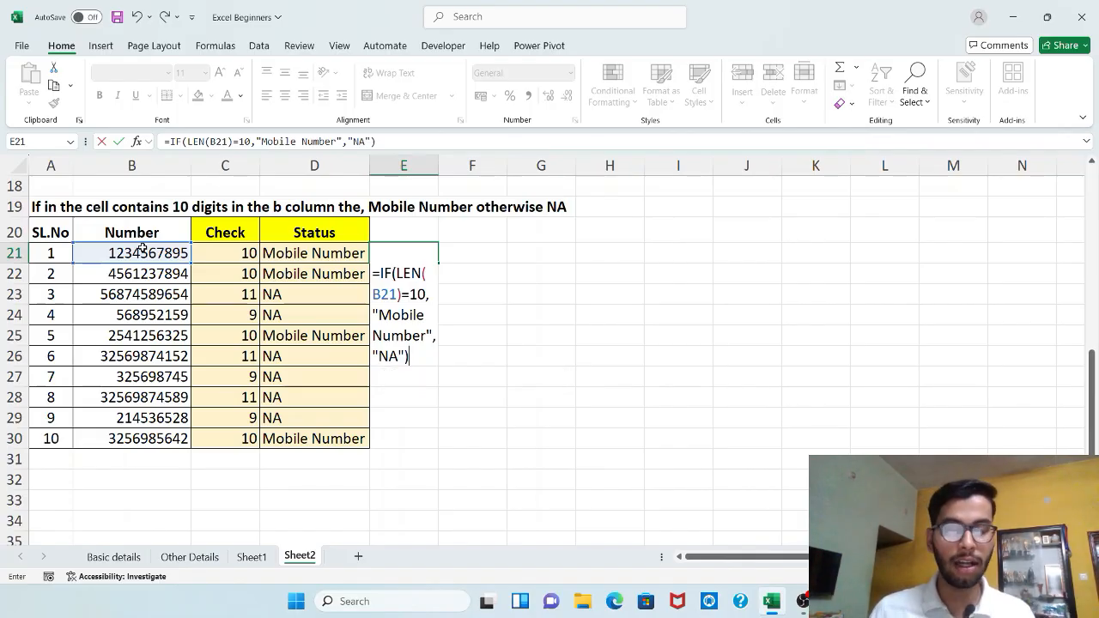
key(Return)
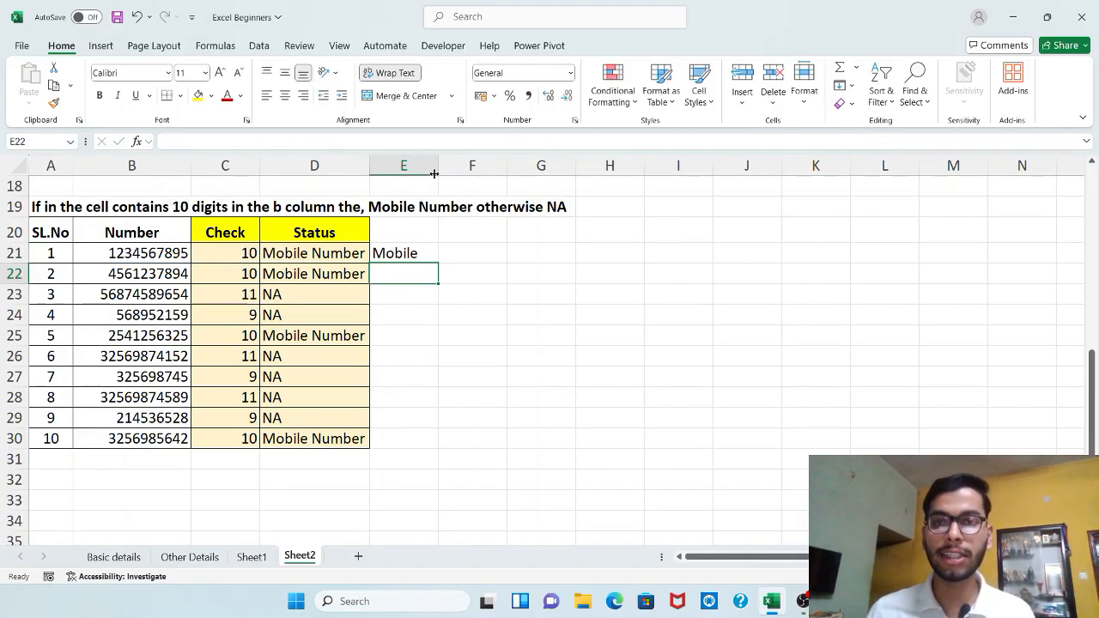
Step: Widen column E and fill the combined IF-LEN formula from E21 down to E30
drag(435, 173, 479, 173)
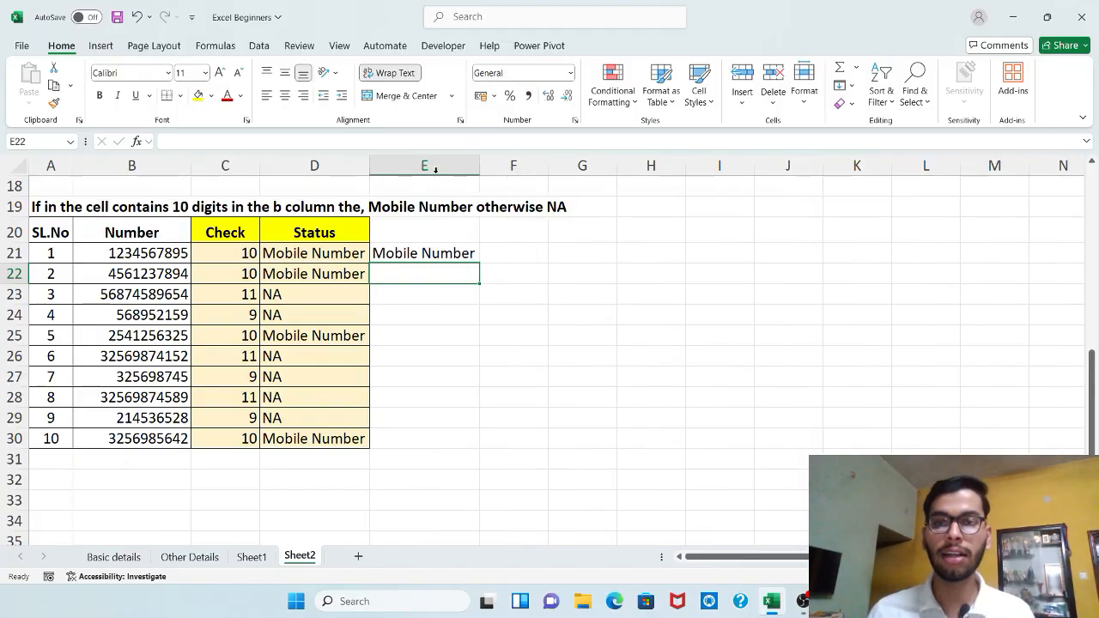
click(461, 255)
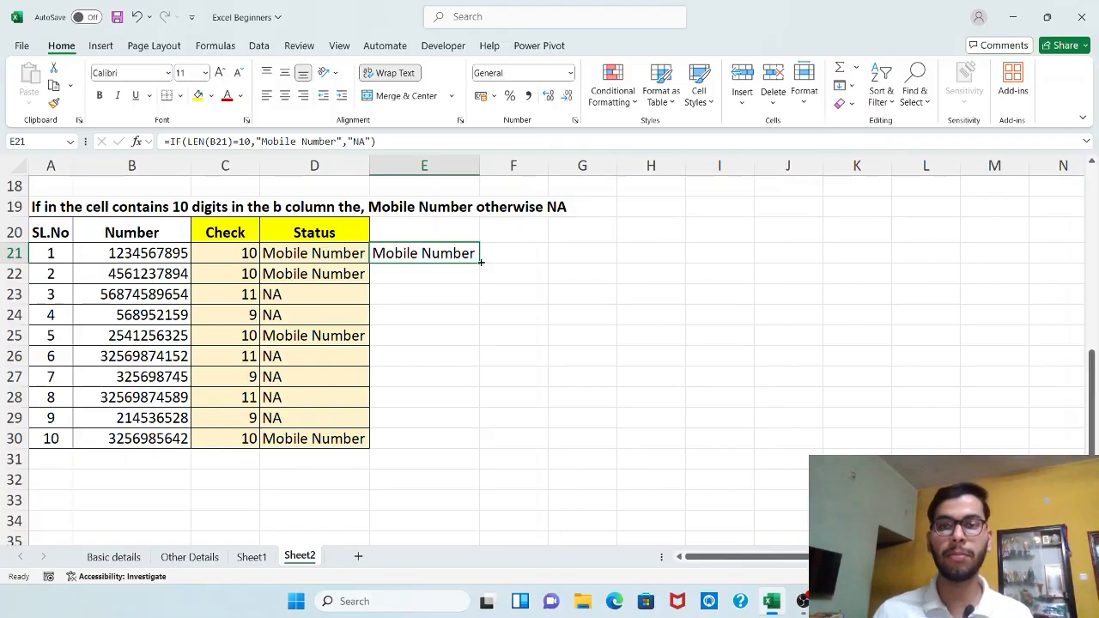
double_click(482, 263)
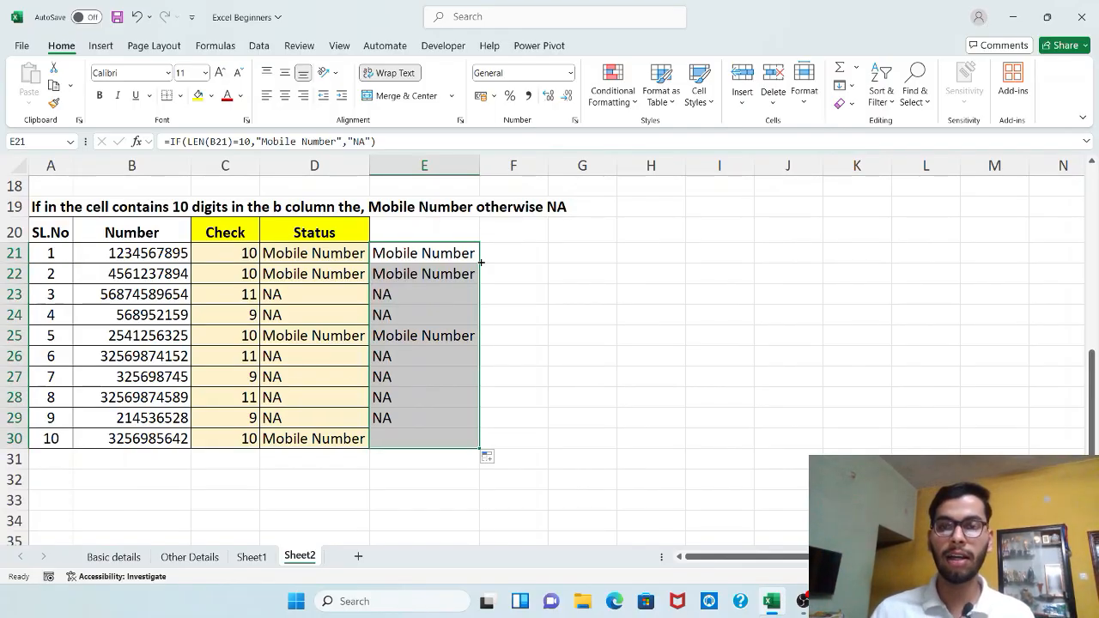